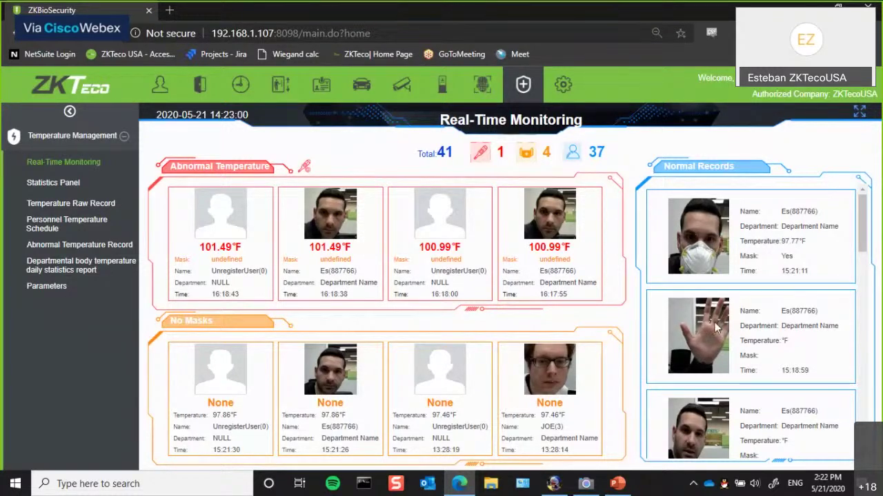
Look through the Normal Records list on the Real-Time Monitoring dashboard.
{"action": "scroll", "coordinate": [715, 330], "scroll_direction": "down", "scroll_amount": 1}
{"action": "scroll", "coordinate": [715, 330], "scroll_direction": "down", "scroll_amount": 1}
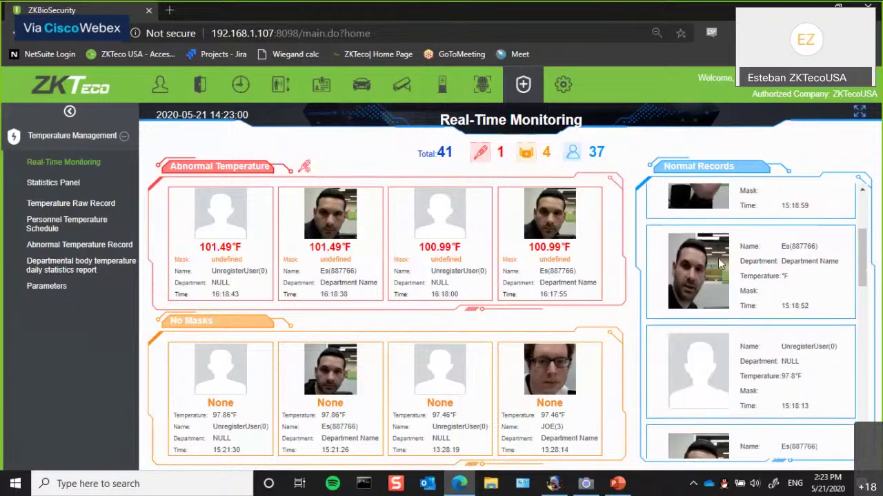
{"action": "scroll", "coordinate": [711, 320], "scroll_direction": "down", "scroll_amount": 5}
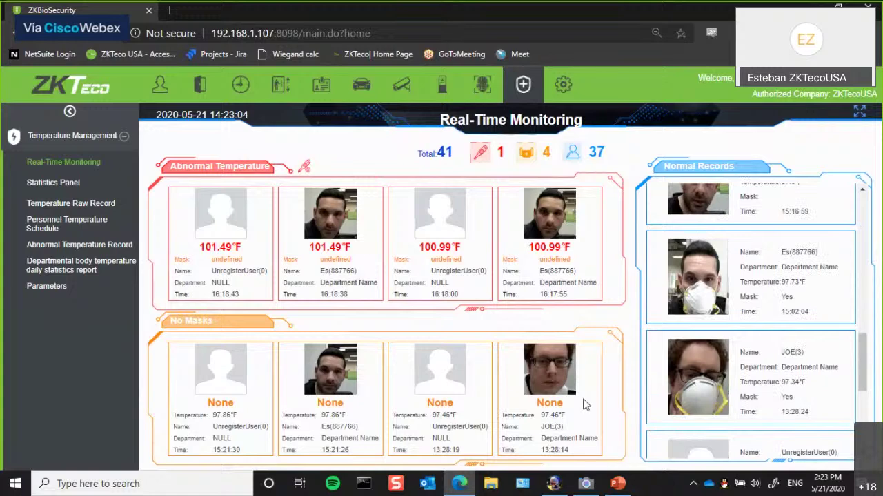
{"action": "scroll", "coordinate": [759, 372], "scroll_direction": "up", "scroll_amount": 5}
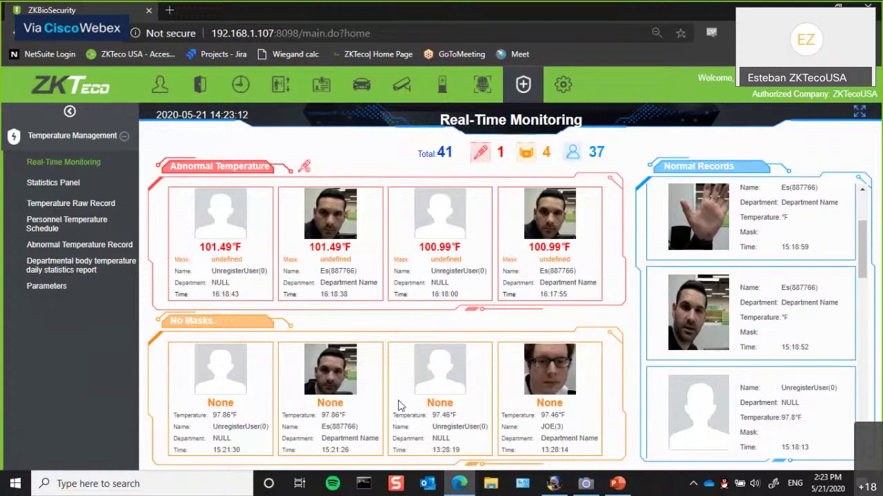
{"action": "scroll", "coordinate": [729, 408], "scroll_direction": "down", "scroll_amount": 1}
{"action": "scroll", "coordinate": [729, 408], "scroll_direction": "down", "scroll_amount": 3}
{"action": "scroll", "coordinate": [729, 408], "scroll_direction": "up", "scroll_amount": 5}
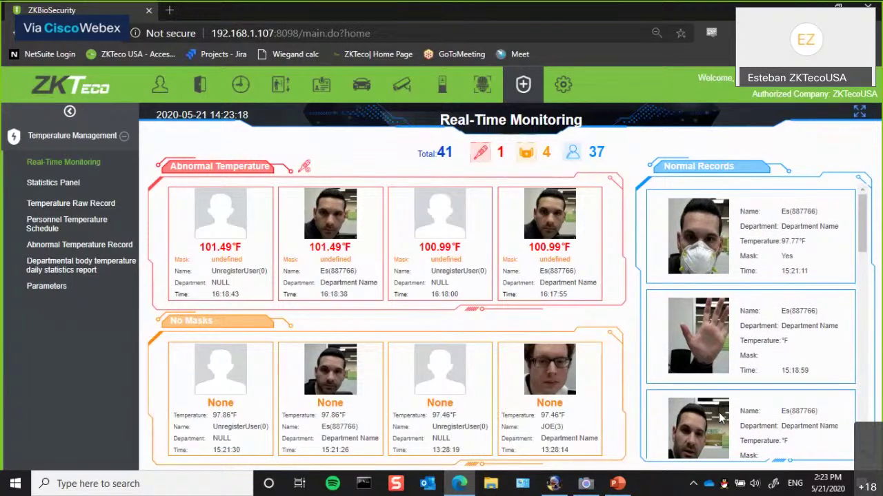
{"action": "left_click", "coordinate": [43, 203]}
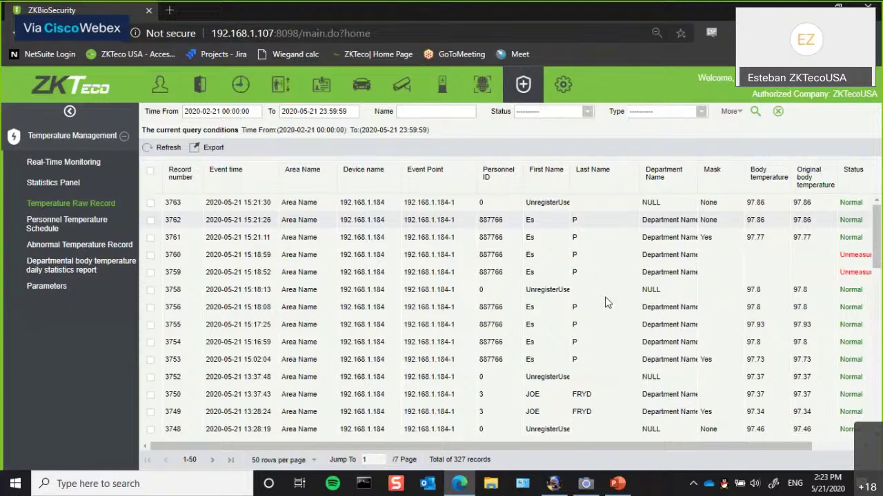
{"action": "scroll", "coordinate": [519, 415], "scroll_direction": "down", "scroll_amount": 3}
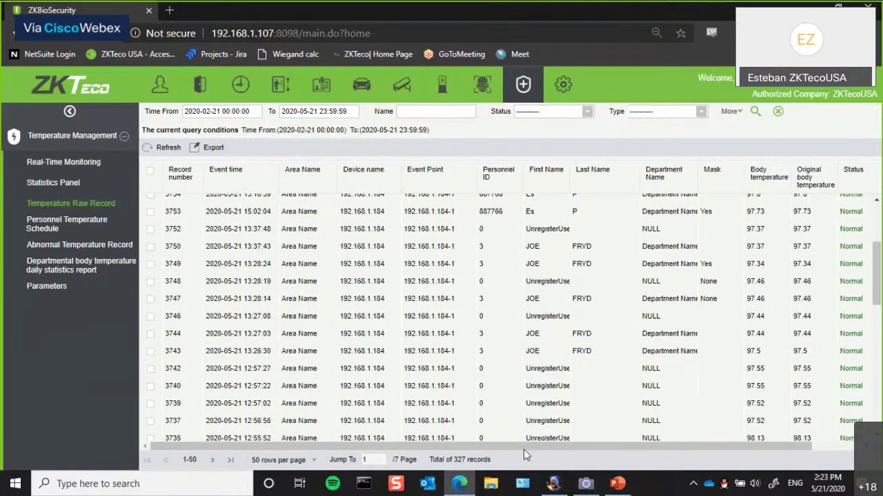
{"action": "left_click_drag", "start_coordinate": [524, 447], "coordinate": [572, 447]}
{"action": "scroll", "coordinate": [847, 250], "scroll_direction": "up", "scroll_amount": 3}
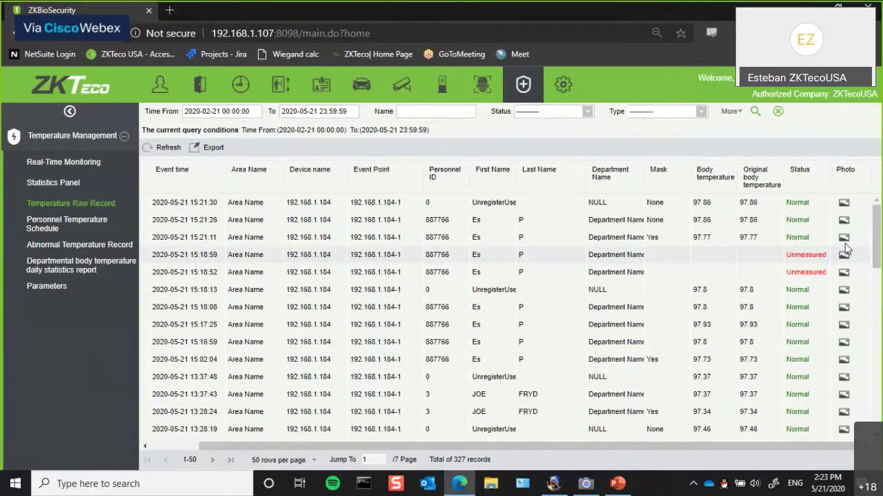
{"action": "left_click", "coordinate": [844, 220]}
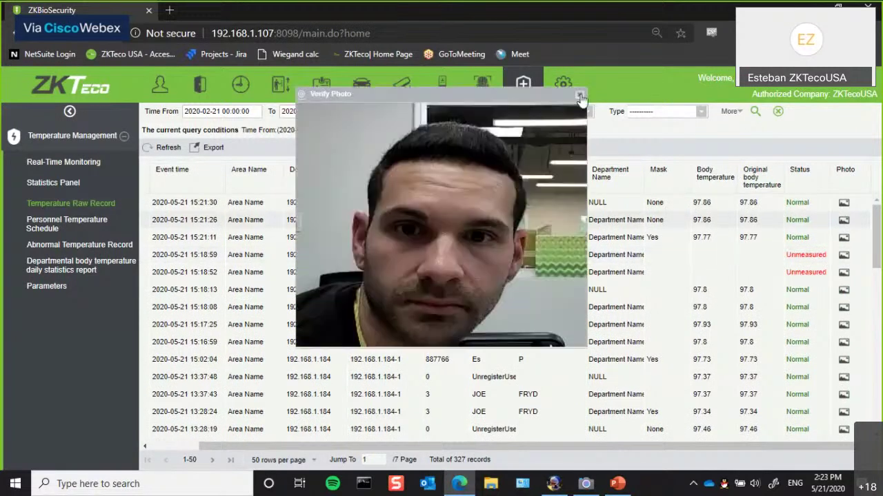
{"action": "left_click", "coordinate": [581, 96]}
Review the Personnel Temperature Schedule, the Abnormal Temperature Record and the departmental body temperature daily statistics report.
{"action": "left_click", "coordinate": [67, 224]}
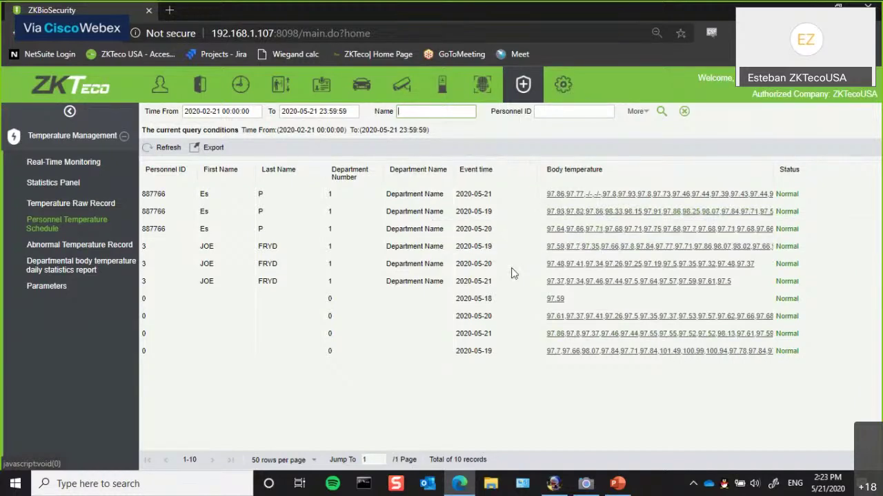
{"action": "left_click", "coordinate": [96, 250]}
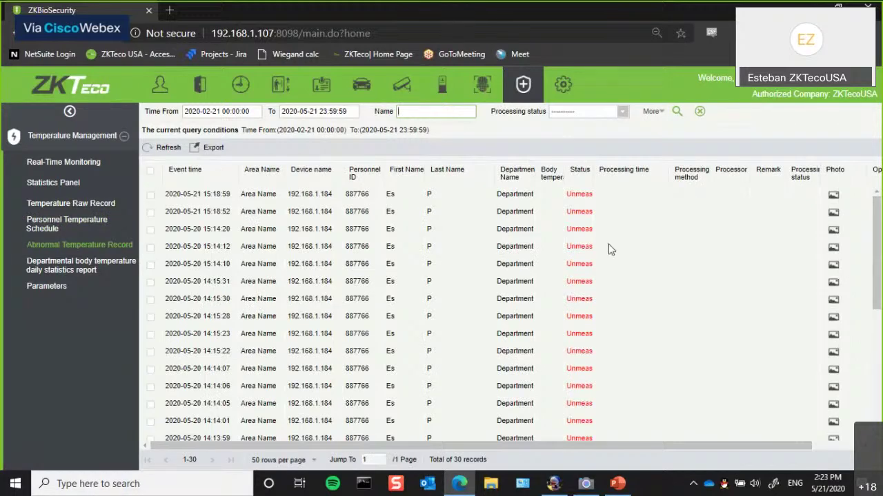
{"action": "scroll", "coordinate": [615, 246], "scroll_direction": "down", "scroll_amount": 1}
{"action": "scroll", "coordinate": [615, 247], "scroll_direction": "up", "scroll_amount": 1}
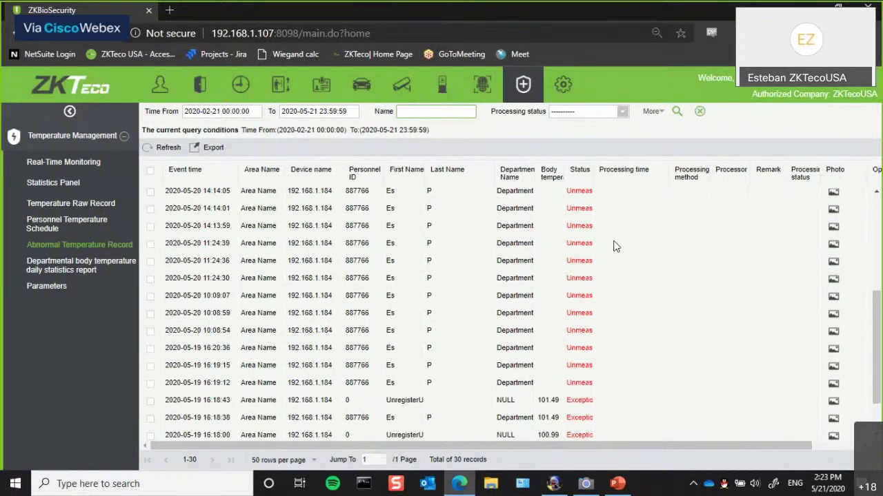
{"action": "left_click", "coordinate": [110, 271]}
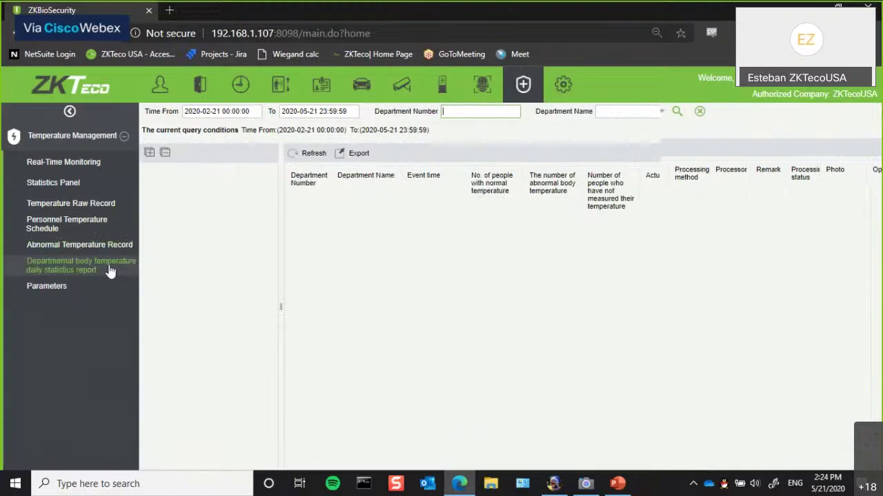
Examine the mask and temperature detection parameters of access device 192.168.1.184, leaving them without saving.
{"action": "left_click", "coordinate": [200, 86]}
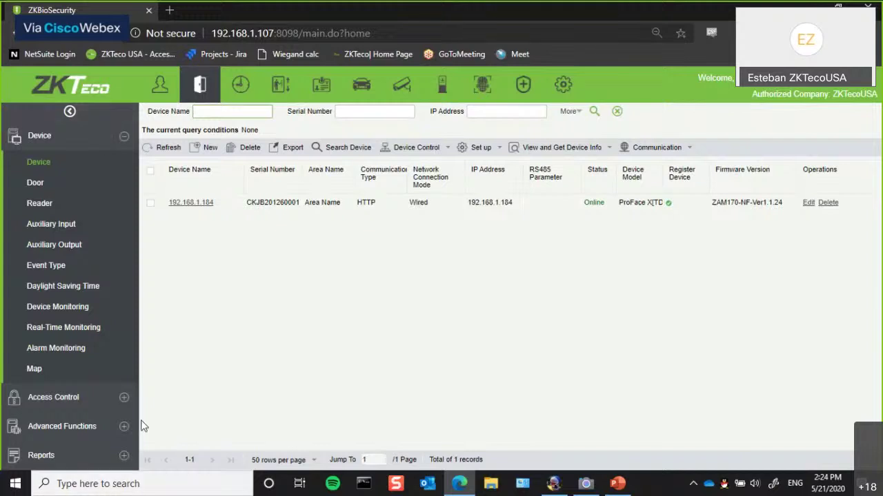
{"action": "left_click", "coordinate": [150, 205]}
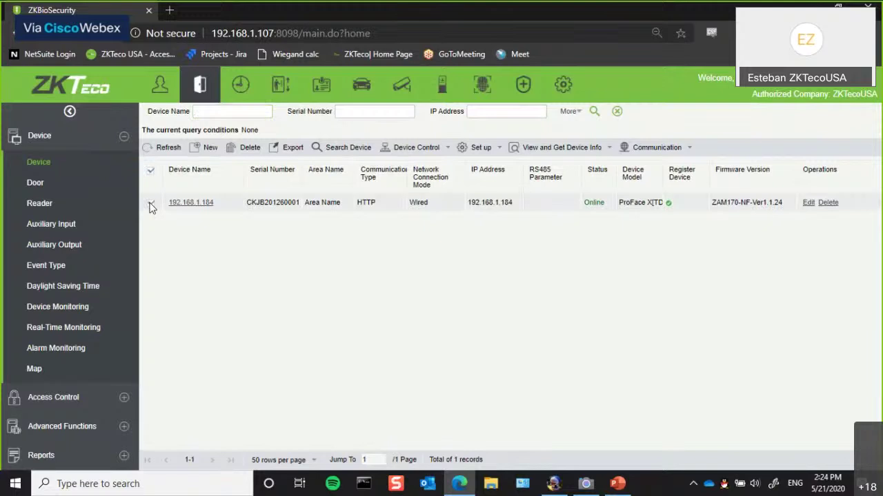
{"action": "left_click", "coordinate": [545, 148]}
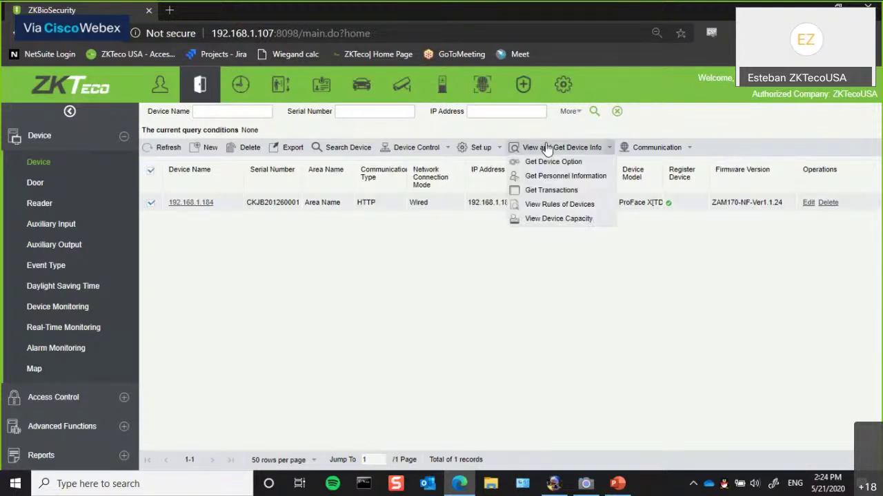
{"action": "left_click", "coordinate": [477, 148]}
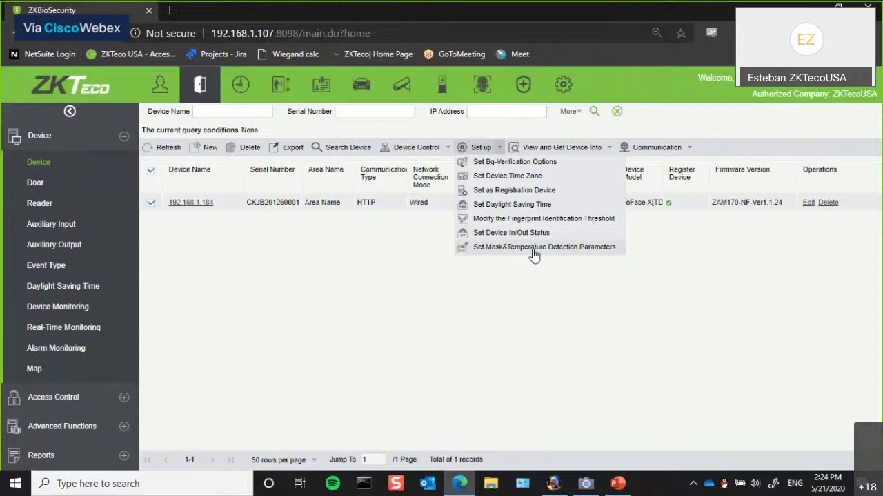
{"action": "left_click", "coordinate": [534, 250]}
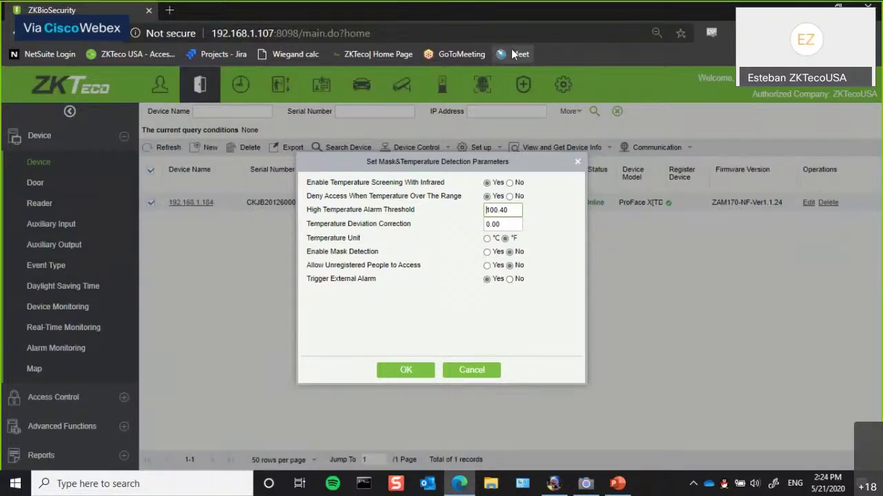
{"action": "left_click", "coordinate": [486, 374]}
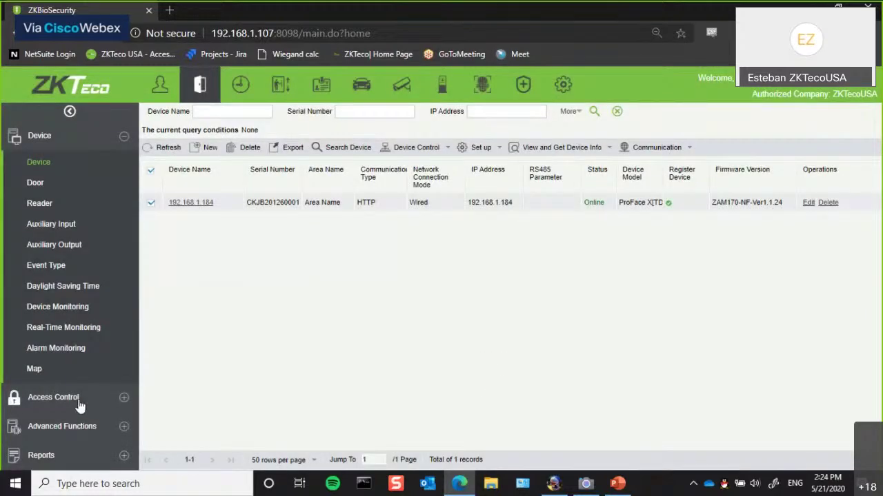
Inspect the e-mail settings of the Email Notification linkage in access control and leave it without saving.
{"action": "left_click", "coordinate": [25, 400]}
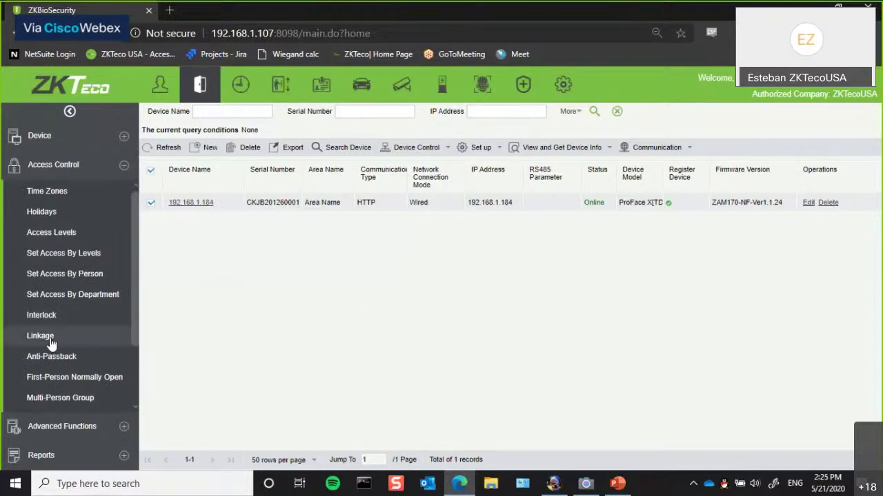
{"action": "left_click", "coordinate": [50, 338]}
{"action": "left_click", "coordinate": [197, 190]}
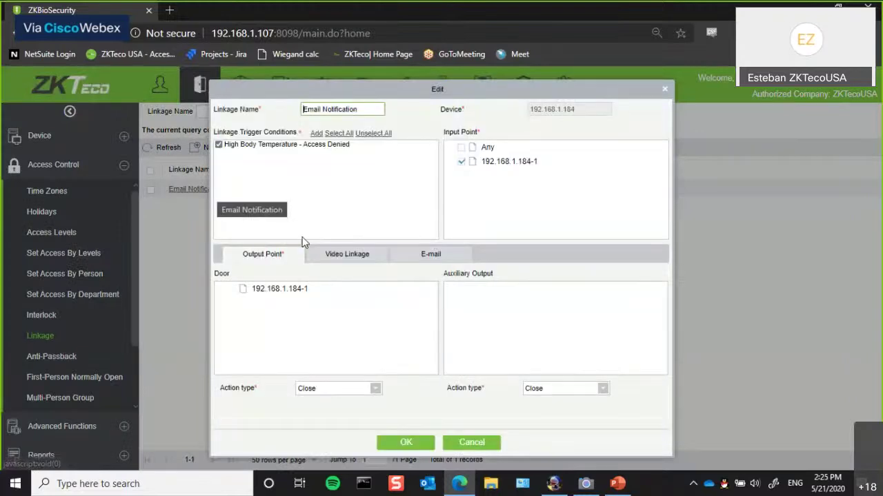
{"action": "left_click", "coordinate": [435, 255]}
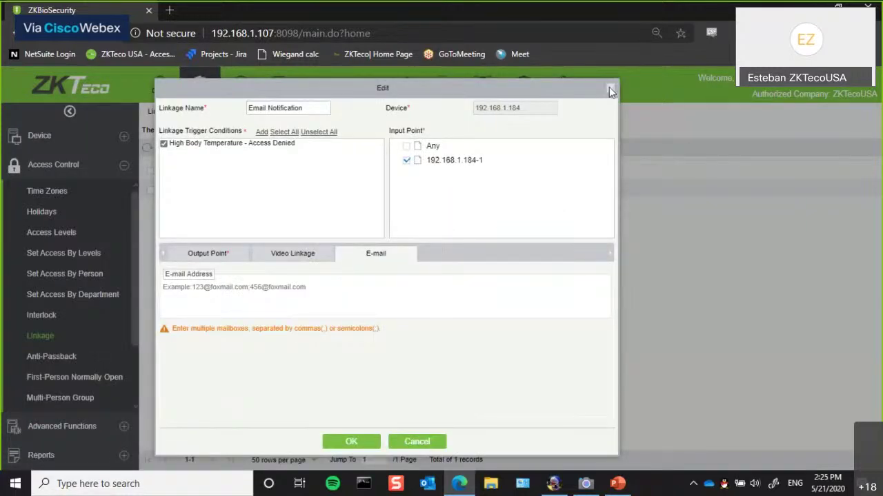
{"action": "left_click", "coordinate": [610, 89]}
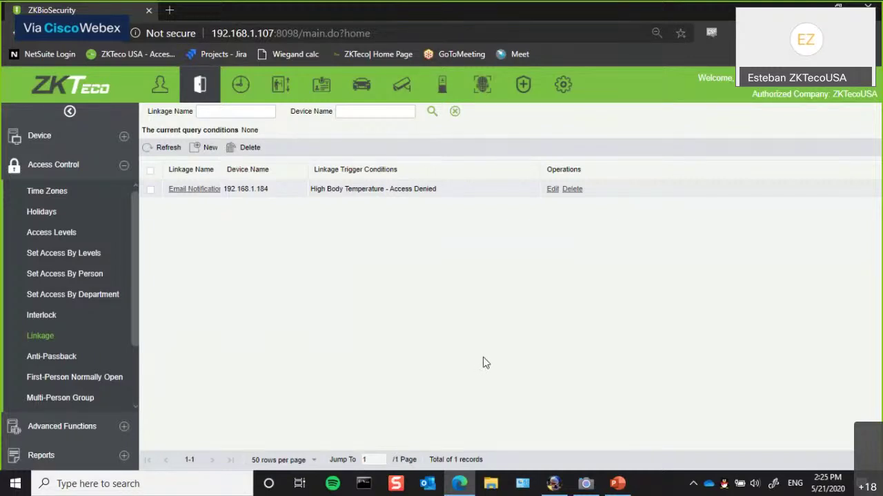
Go by way of the Attendance module back to temperature management and show the Real-Time Monitoring dashboard.
{"action": "left_click", "coordinate": [241, 84]}
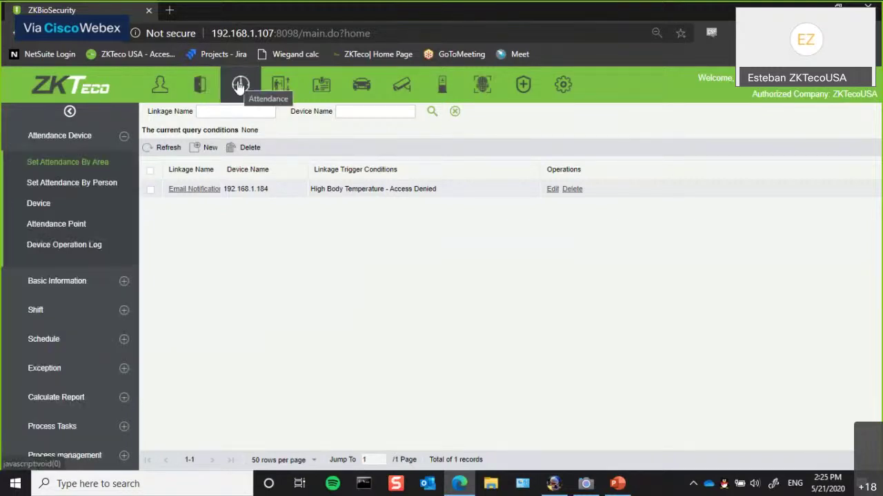
{"action": "left_click", "coordinate": [523, 84]}
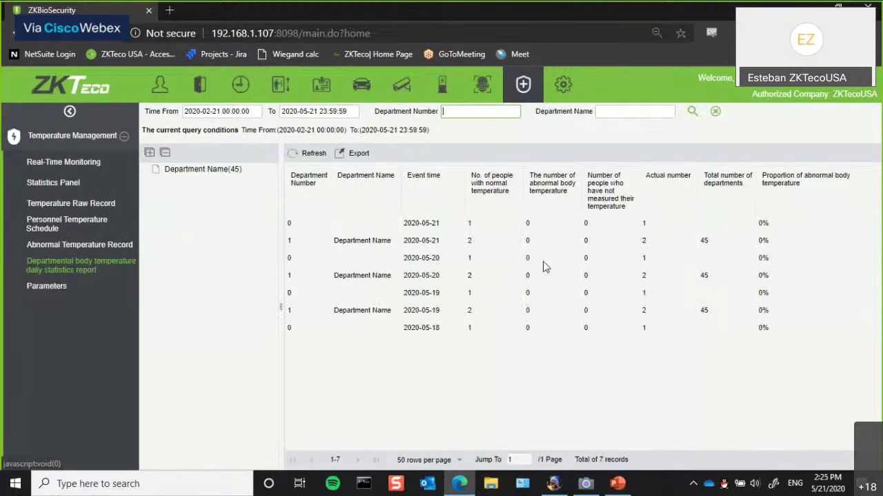
{"action": "left_click", "coordinate": [62, 164]}
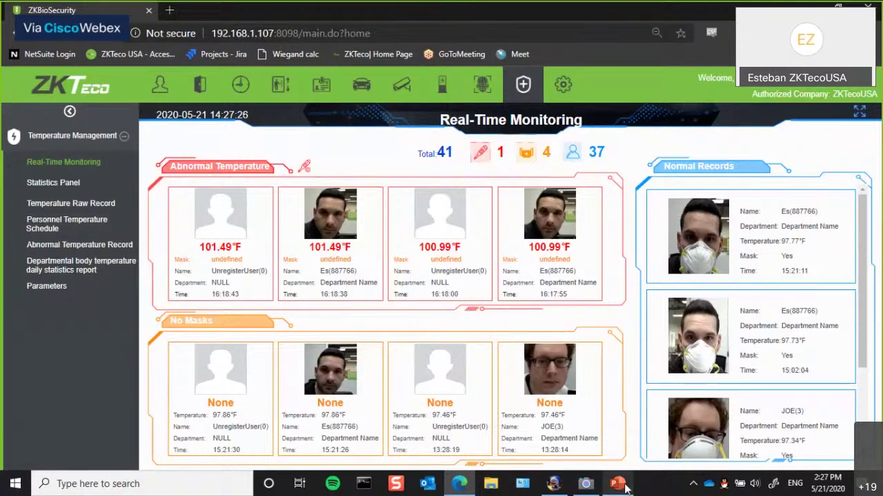
View the export options for the Temperature Raw Record report and leave them without exporting.
{"action": "mouse_move", "coordinate": [624, 487]}
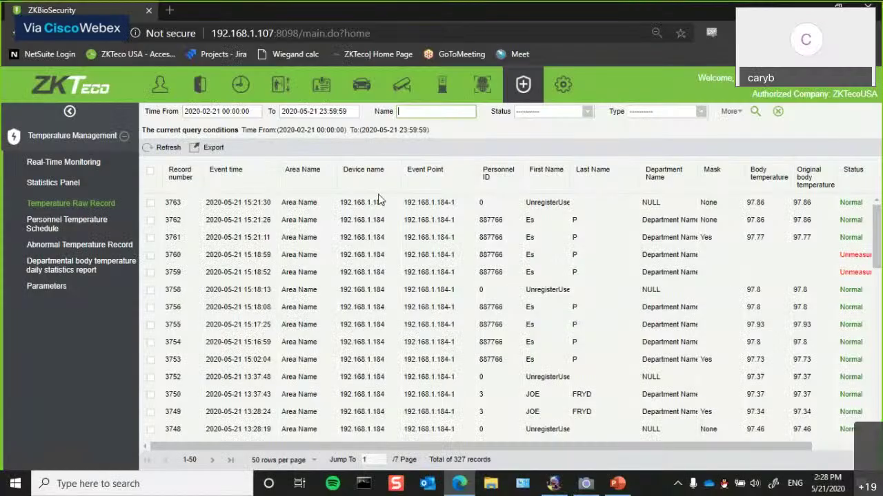
{"action": "left_click", "coordinate": [213, 149]}
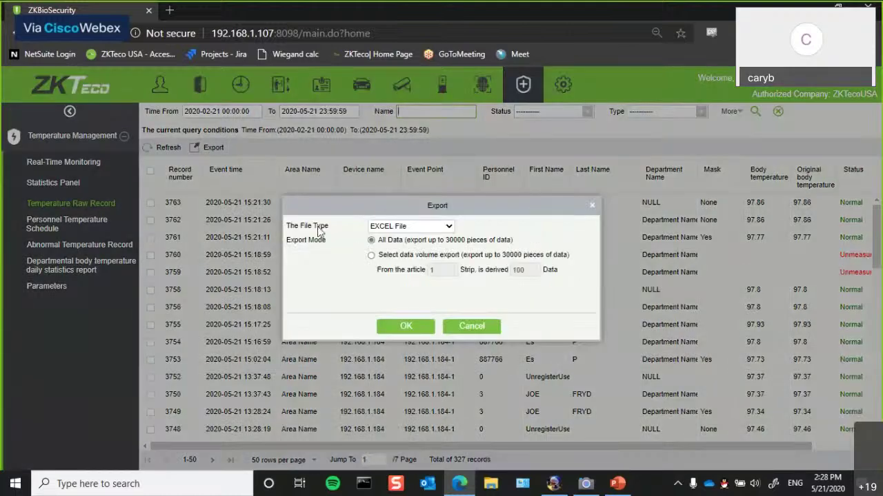
{"action": "left_click", "coordinate": [594, 206]}
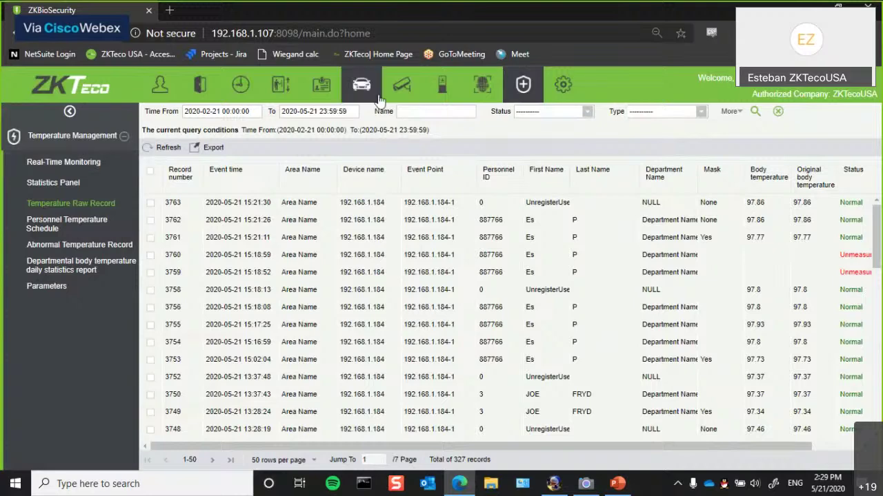
Look at the Video Preview and Video Event Record pages of the video module.
{"action": "left_click", "coordinate": [402, 84]}
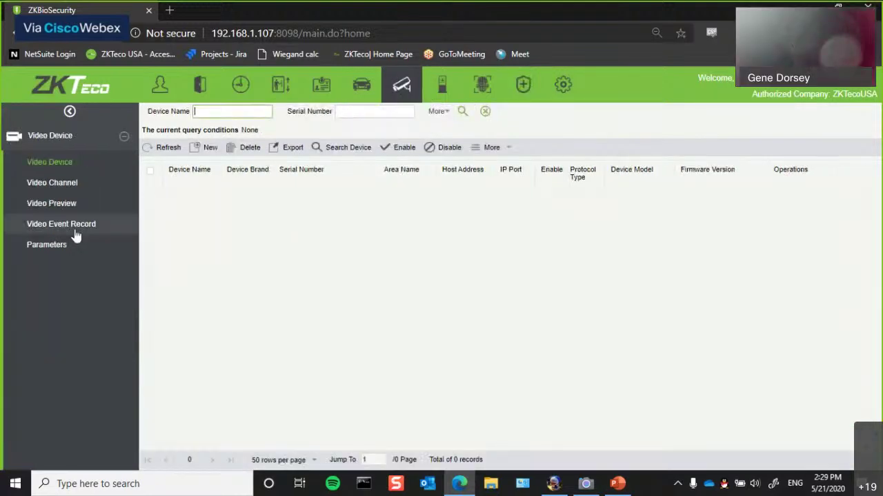
{"action": "left_click", "coordinate": [71, 205]}
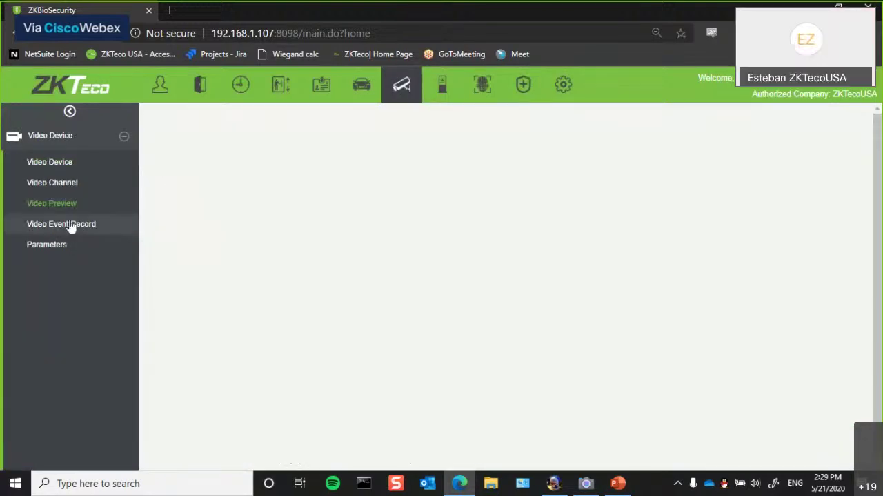
{"action": "left_click", "coordinate": [69, 224]}
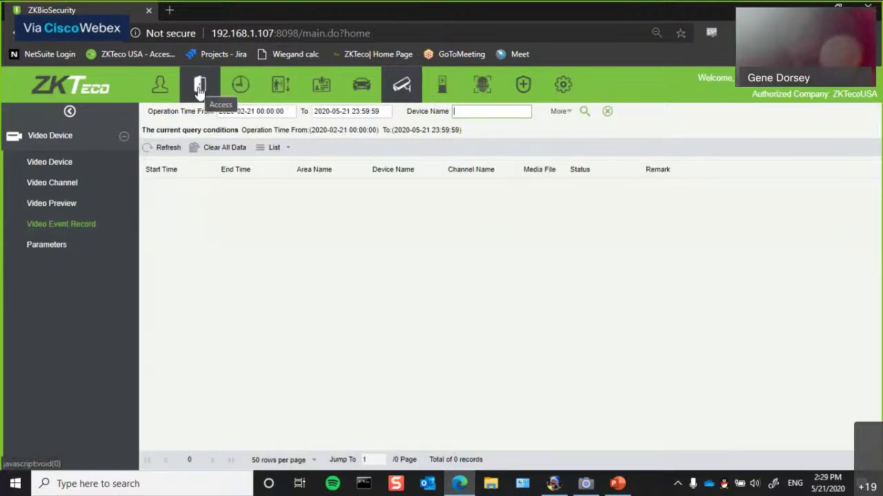
Return to the temperature management Real-Time Monitoring dashboard and look through its Normal Records.
{"action": "left_click", "coordinate": [520, 89]}
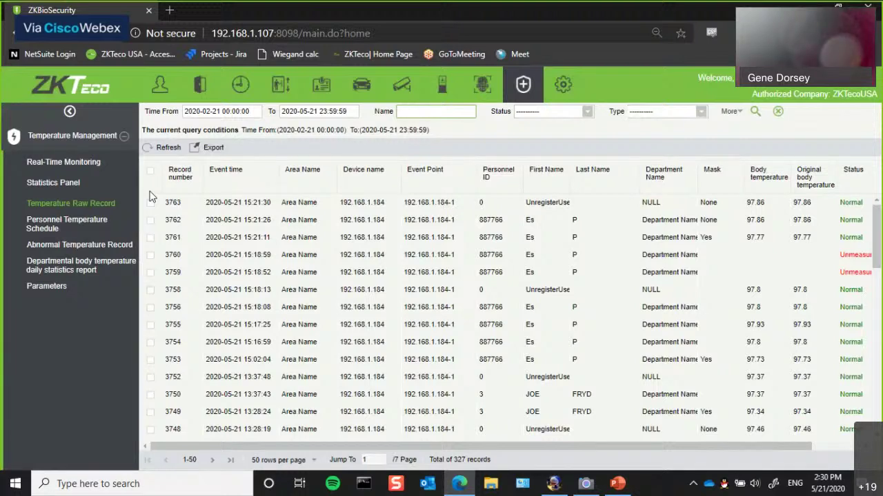
{"action": "left_click", "coordinate": [67, 166]}
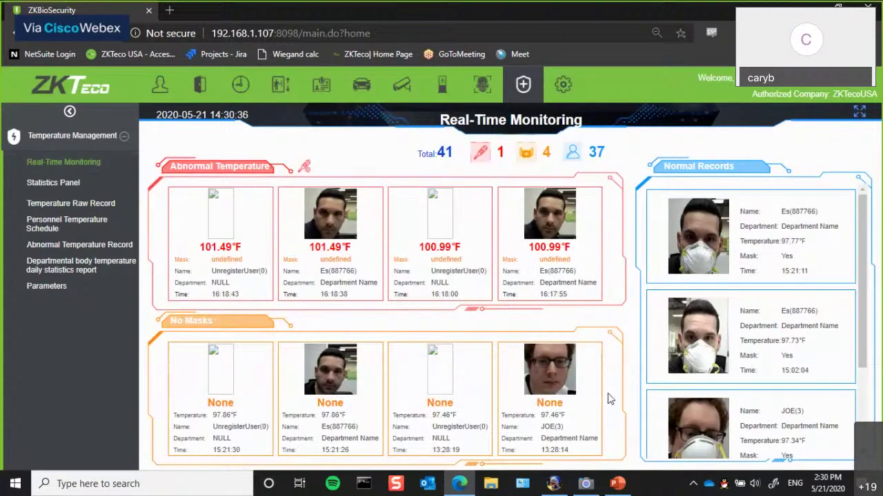
{"action": "scroll", "coordinate": [764, 413], "scroll_direction": "down", "scroll_amount": 3}
{"action": "scroll", "coordinate": [764, 413], "scroll_direction": "up", "scroll_amount": 3}
{"action": "scroll", "coordinate": [764, 414], "scroll_direction": "up", "scroll_amount": 1}
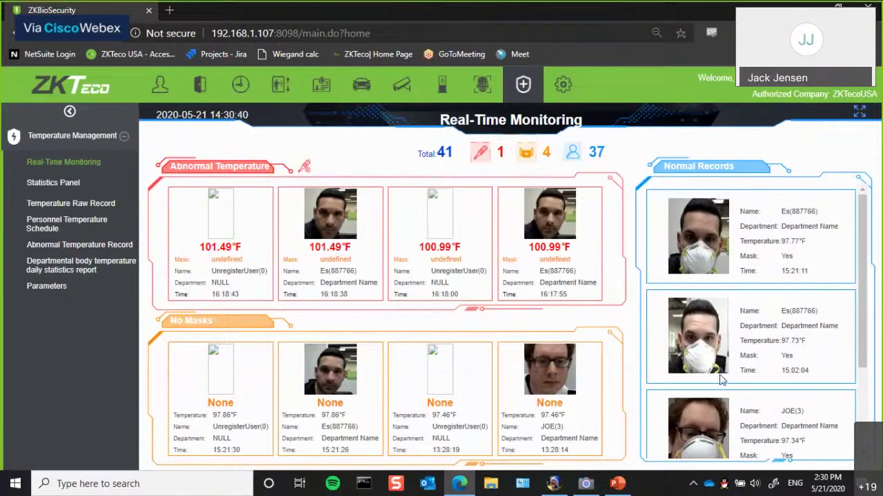